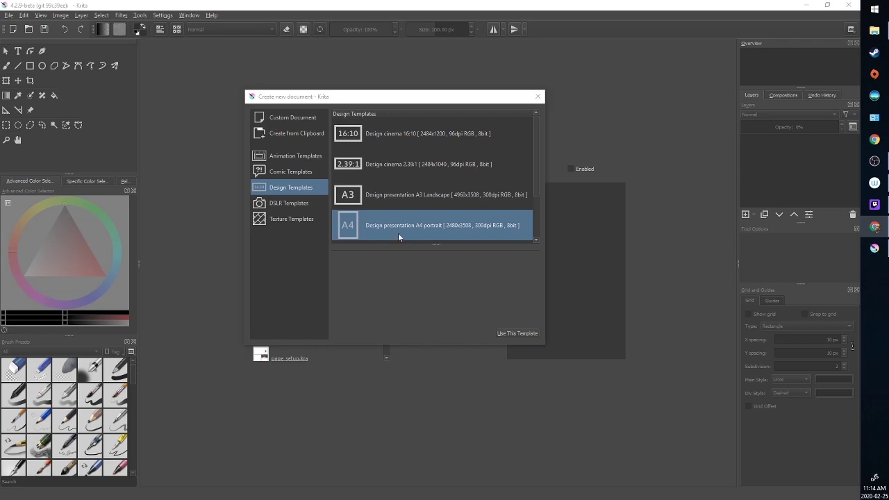
# - Create the 2480×3508, 300 dpi page from the 'Design presentation A4 portrait' template
pyautogui.click(528, 333)
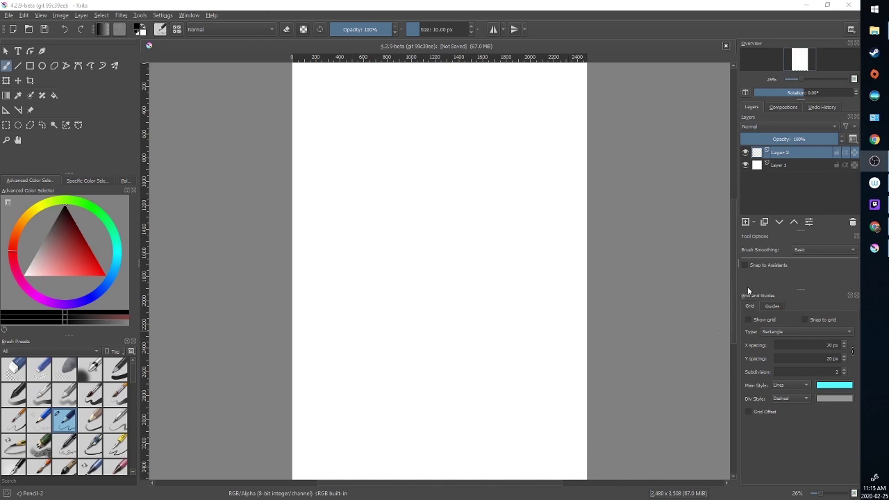
# - Close the Grid and Guides docker, then bring it back through Settings > Dockers
pyautogui.click(856, 295)
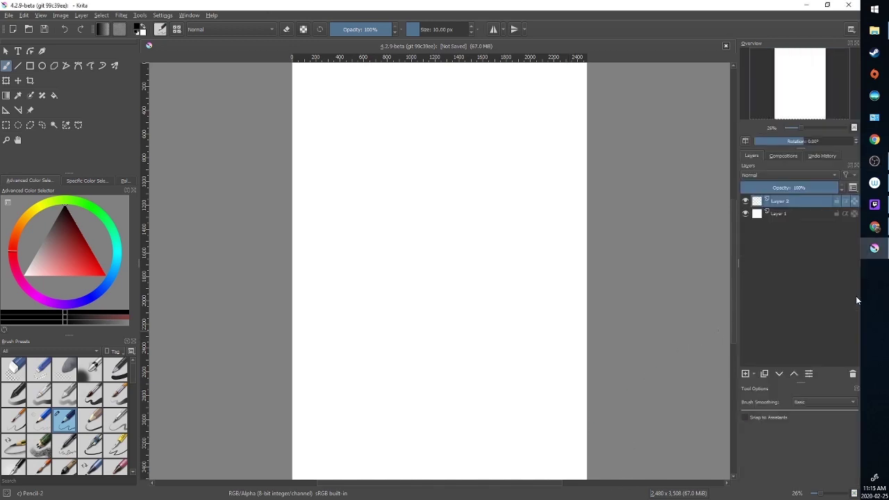
pyautogui.click(162, 16)
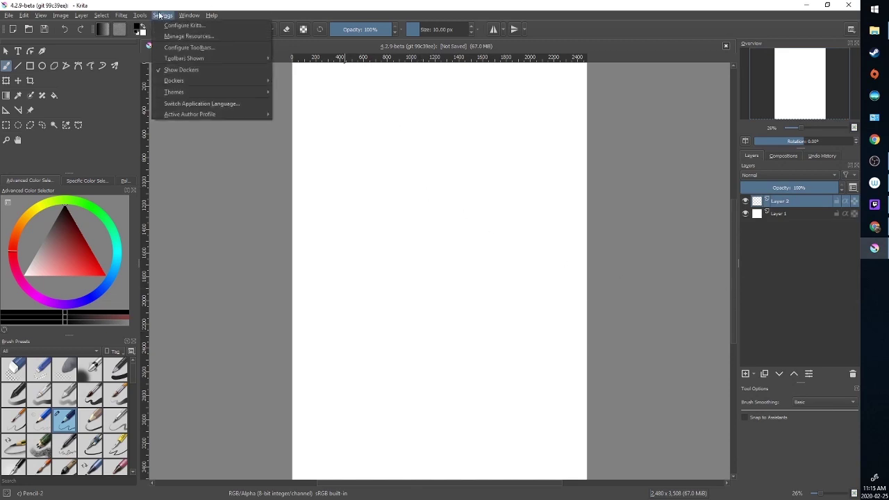
pyautogui.moveTo(193, 82)
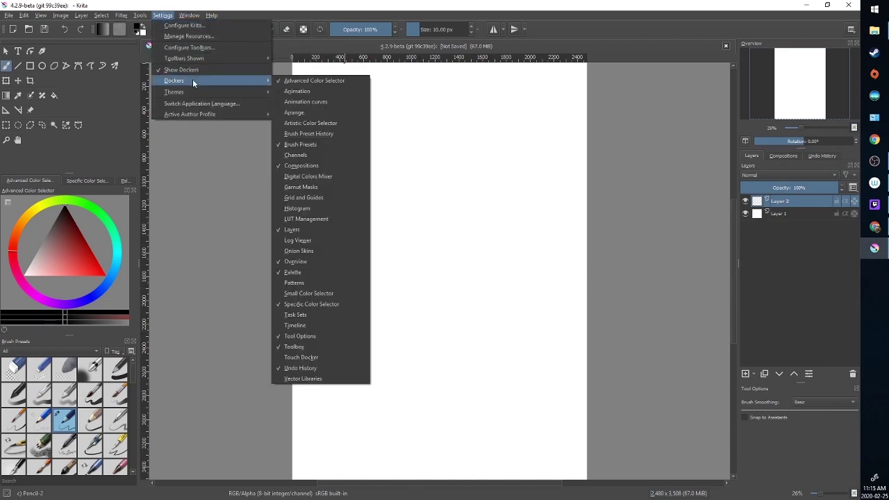
pyautogui.click(314, 201)
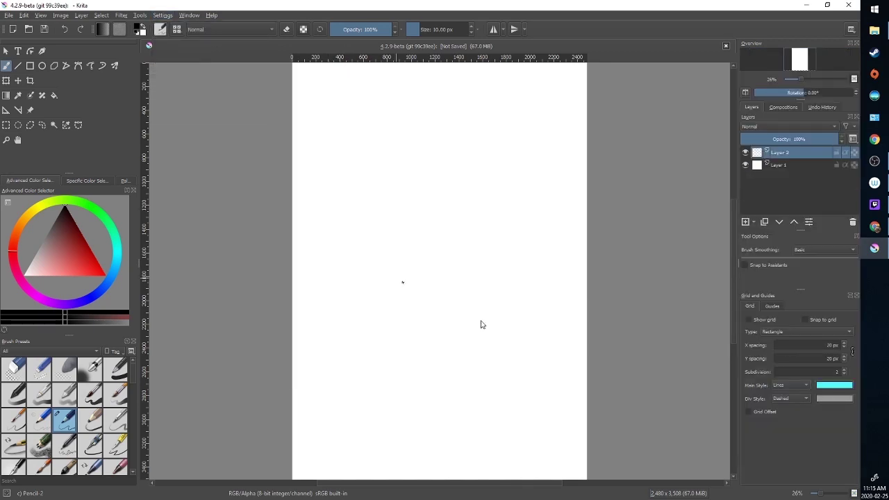
# - Turn on Show grid and Snap to grid, with 40 px spacing and subdivision 1
pyautogui.click(748, 319)
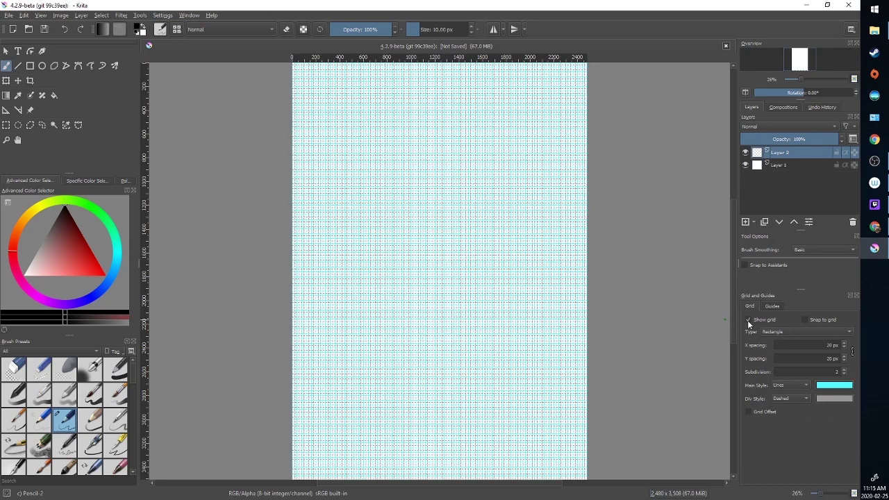
pyautogui.click(804, 319)
pyautogui.moveTo(832, 345); pyautogui.dragTo(814, 352)
pyautogui.write('2048')
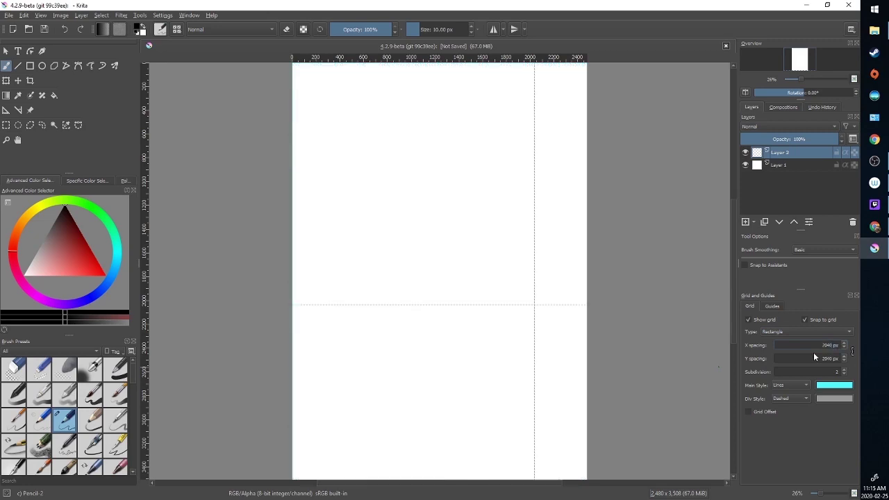
pyautogui.press('BackSpace')
pyautogui.press('BackSpace')
pyautogui.press('BackSpace')
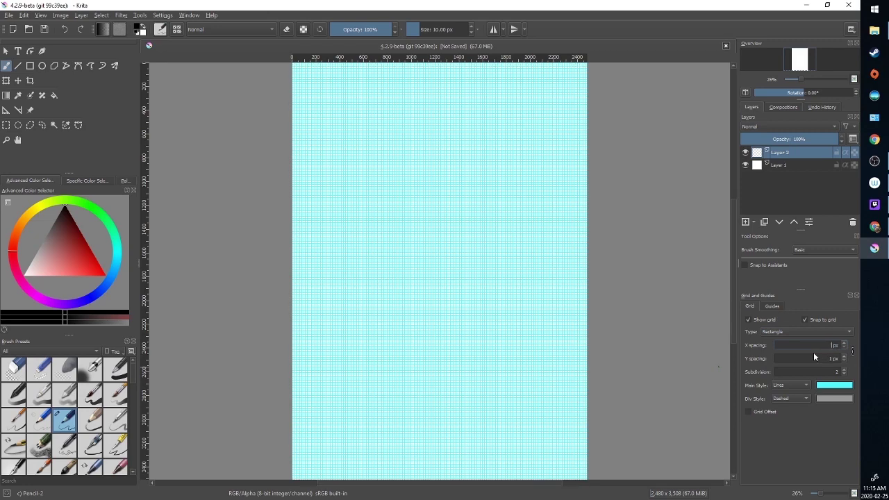
pyautogui.write('48')
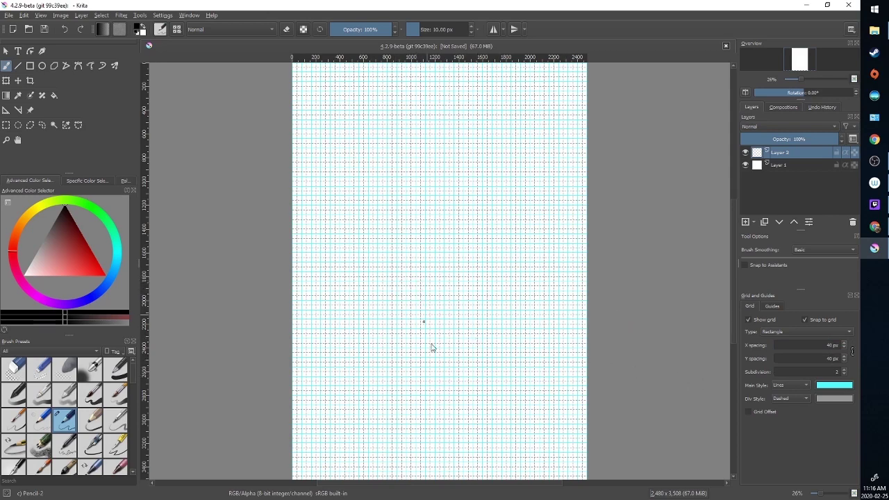
pyautogui.click(845, 374)
# - Turn on Show guides and fit the whole page in the view
pyautogui.click(772, 307)
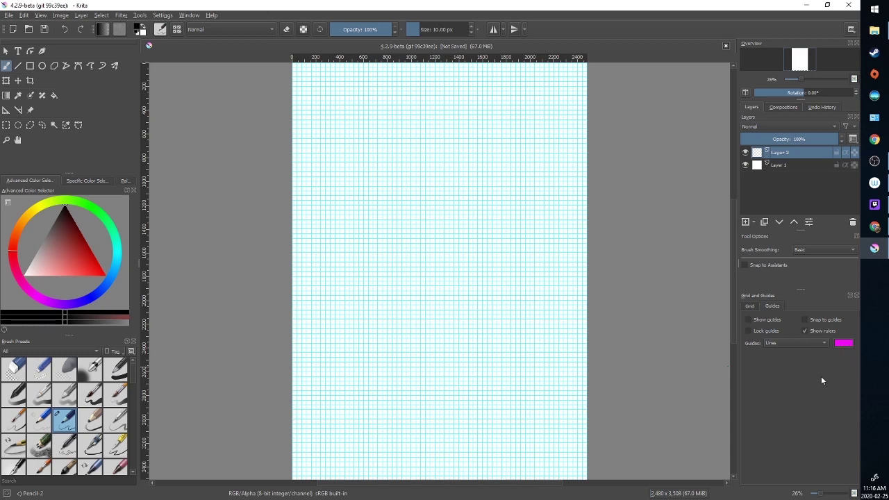
pyautogui.click(748, 320)
pyautogui.click(803, 330)
# - Drag out guides for the top, left, right and bottom page margins
pyautogui.moveTo(369, 62); pyautogui.dragTo(376, 80)
pyautogui.moveTo(141, 178); pyautogui.dragTo(307, 155)
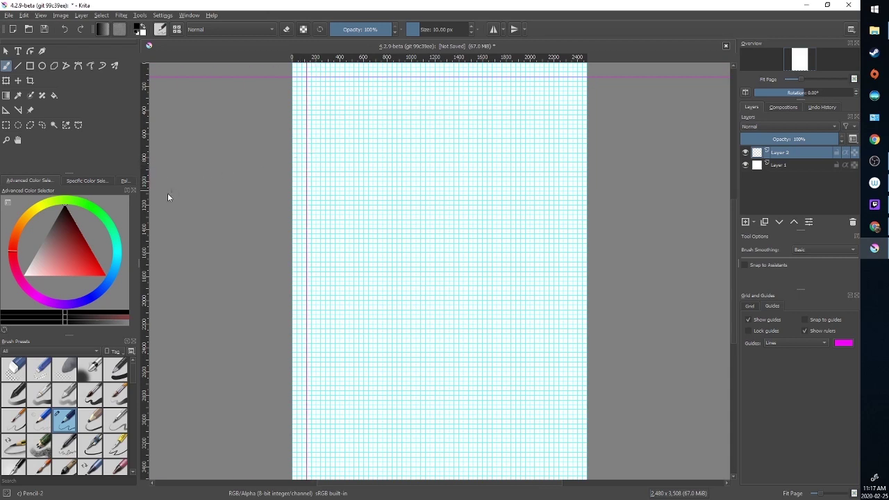
pyautogui.moveTo(145, 211); pyautogui.dragTo(573, 200)
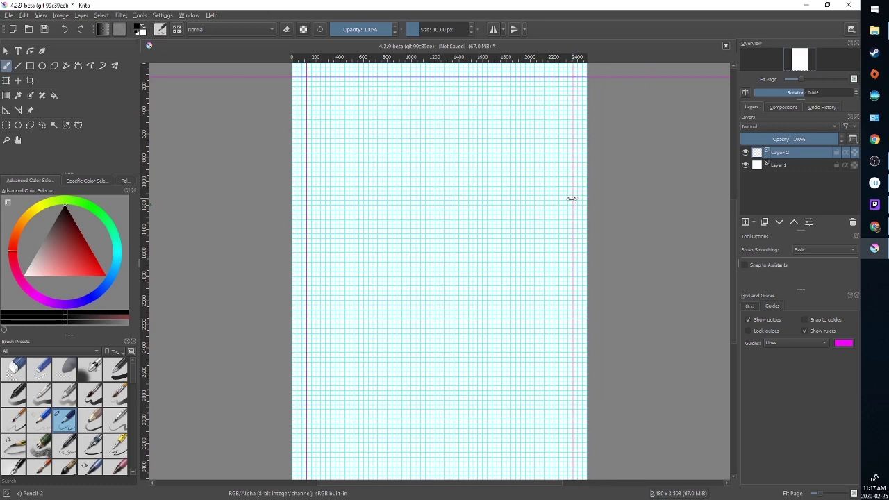
pyautogui.scroll(-1, 663, 190)
pyautogui.scroll(1, 663, 190)
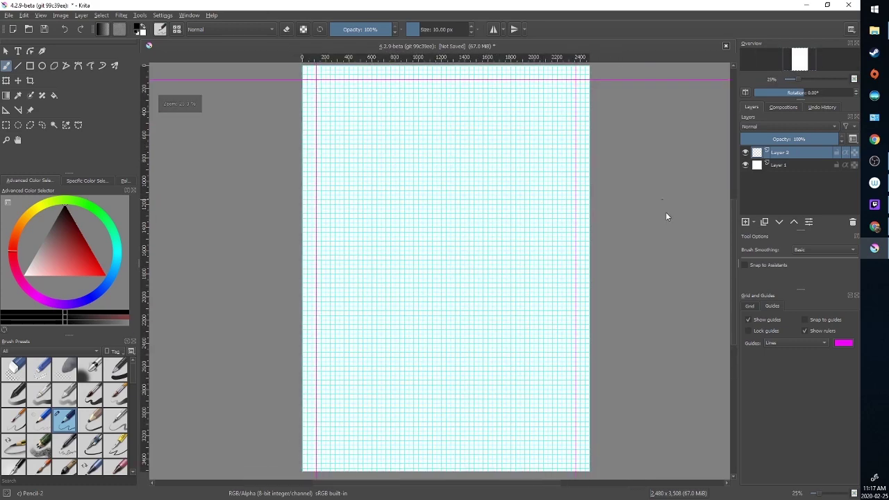
pyautogui.moveTo(387, 56); pyautogui.dragTo(455, 454)
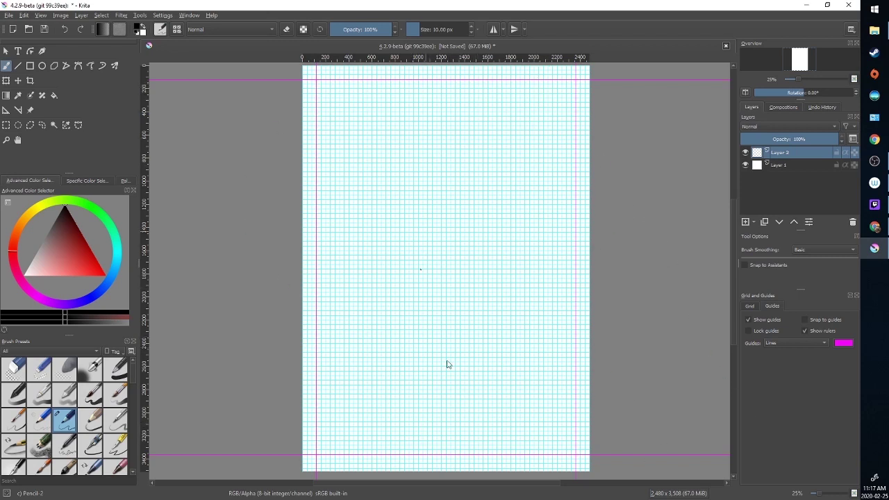
pyautogui.hotkey('alt', 'Tab')
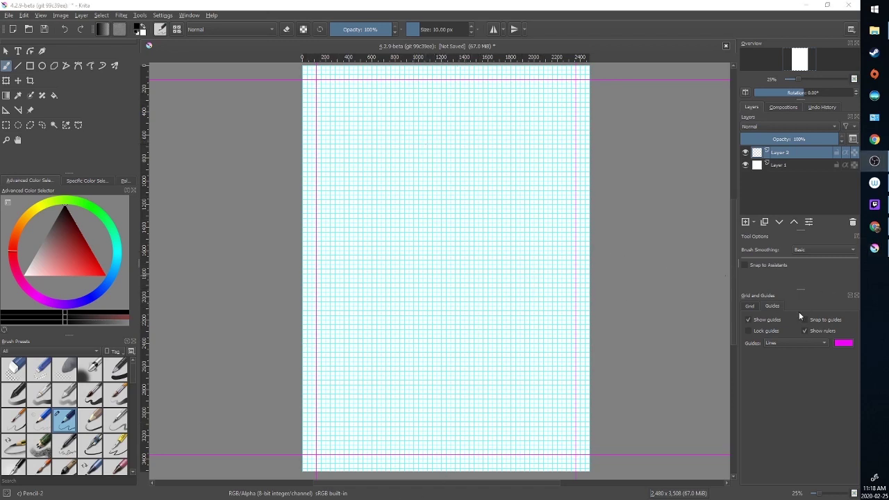
# - Turn off the grid display and lock the margin guides in place
pyautogui.click(749, 306)
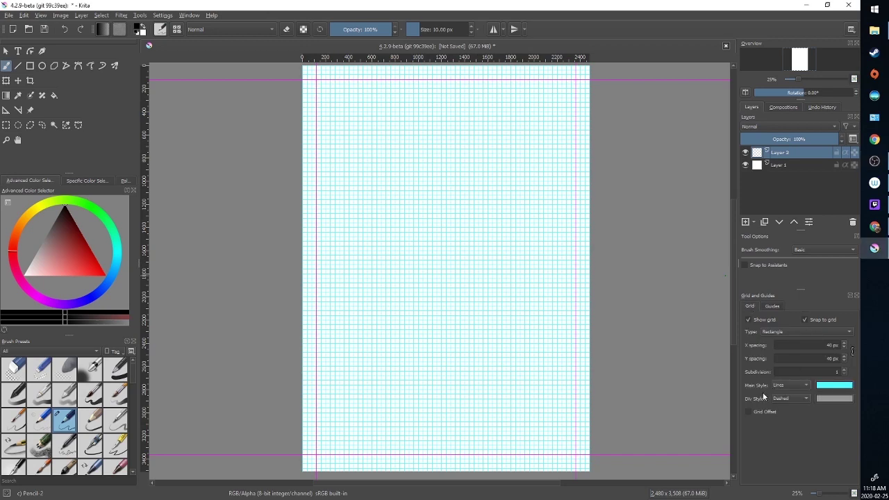
pyautogui.click(749, 320)
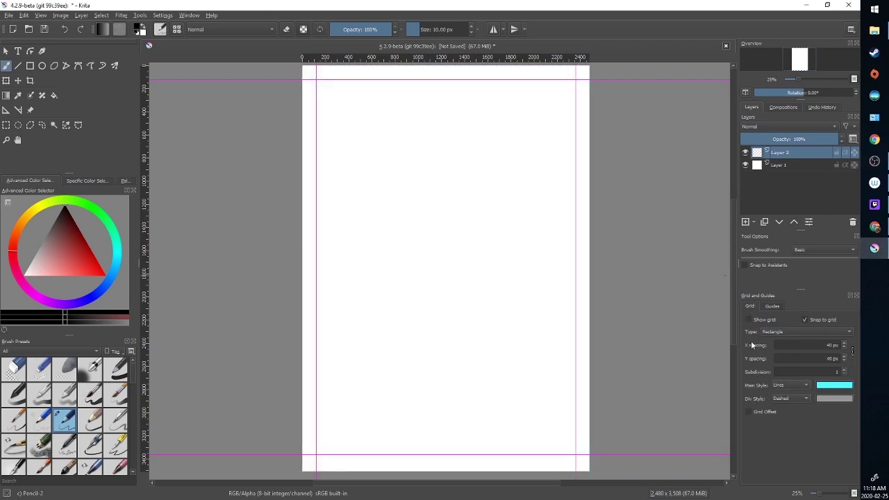
pyautogui.click(772, 306)
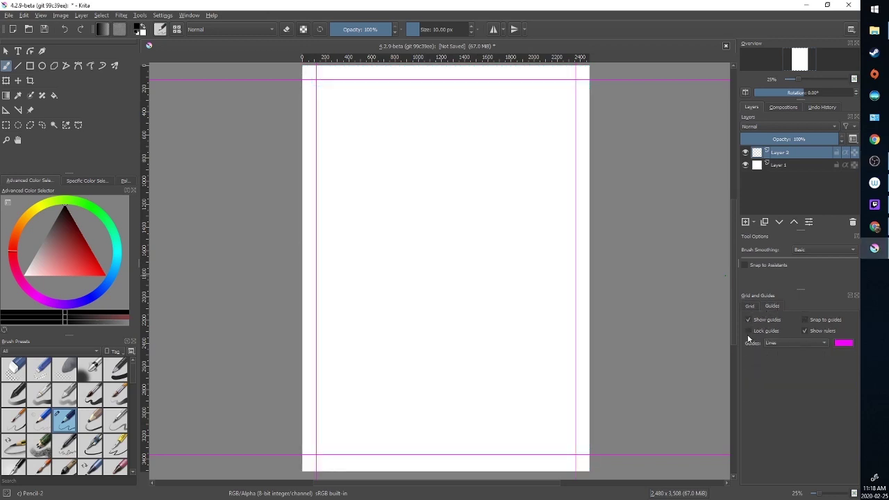
pyautogui.click(748, 330)
# - Draw a test pencil stroke on the page, then undo it
pyautogui.moveTo(434, 224)
pyautogui.mouseDown()
pyautogui.moveTo(506, 231)
pyautogui.moveTo(419, 291)
pyautogui.moveTo(460, 351)
pyautogui.mouseUp()
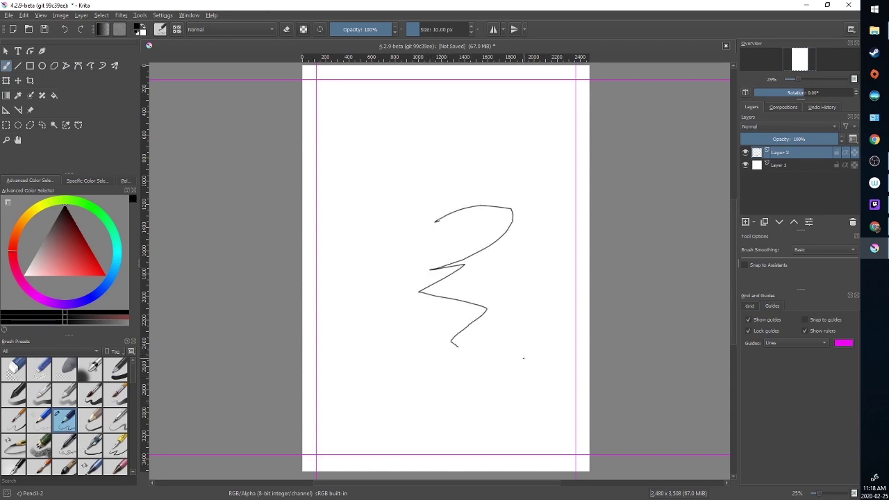
pyautogui.hotkey('ctrl', 'z')
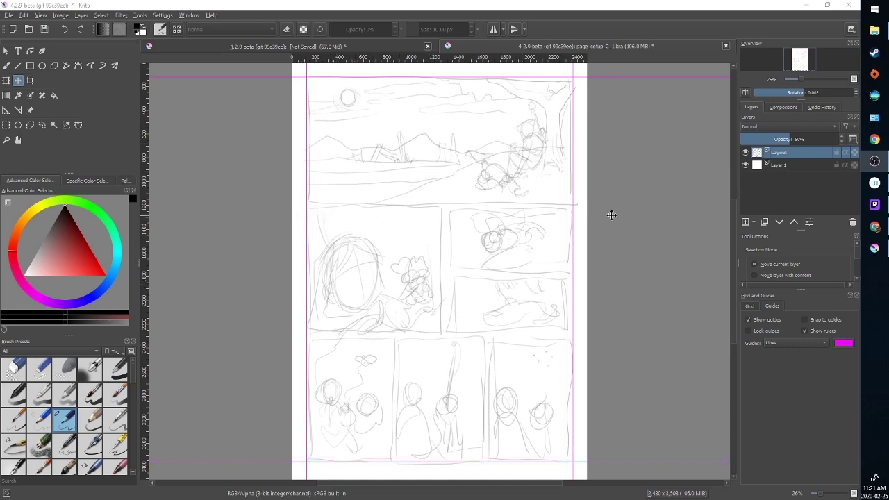
# - Show the grid and add horizontal guides for the top margin and the row gutters
pyautogui.click(748, 307)
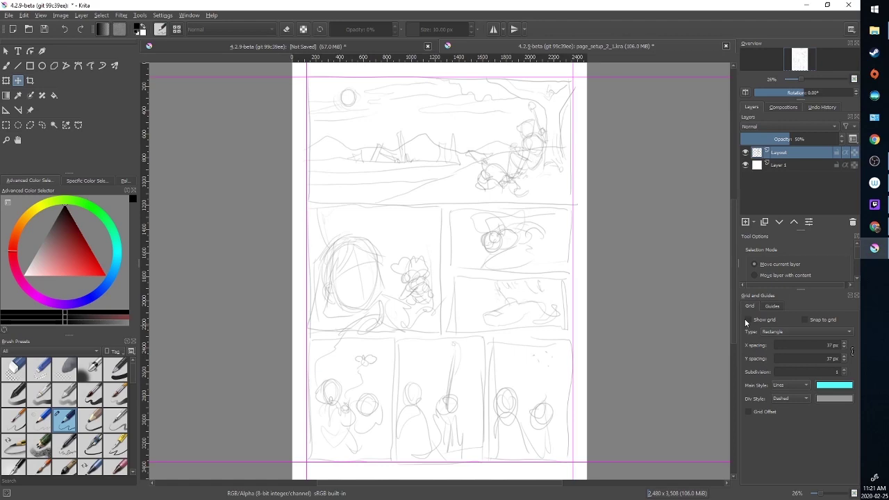
pyautogui.click(747, 319)
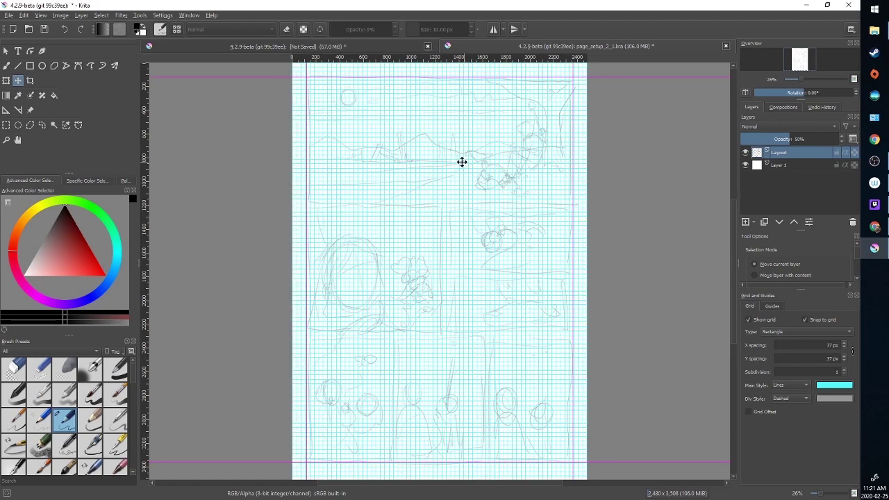
pyautogui.moveTo(446, 60); pyautogui.dragTo(467, 202)
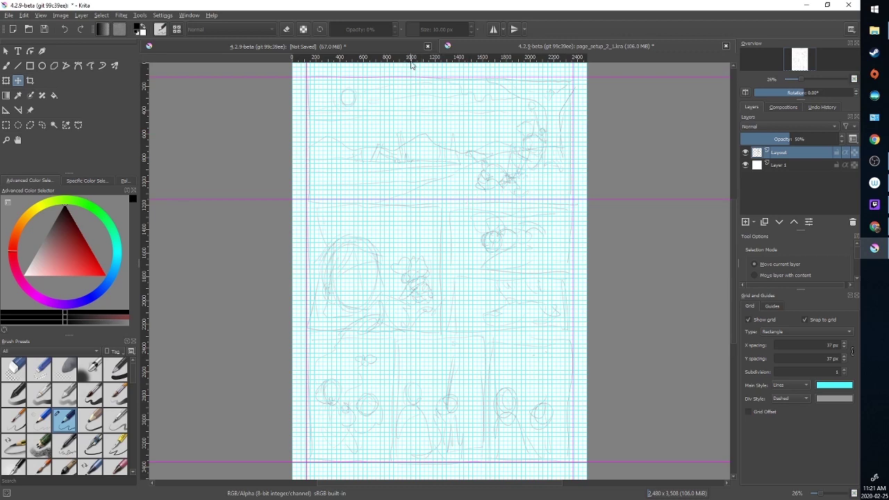
pyautogui.moveTo(412, 60); pyautogui.dragTo(422, 207)
pyautogui.moveTo(421, 203); pyautogui.dragTo(422, 201)
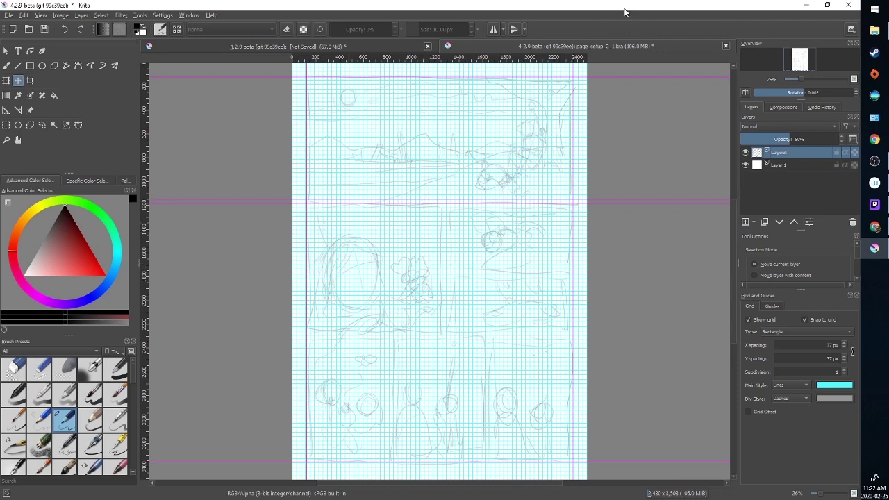
pyautogui.moveTo(514, 60); pyautogui.dragTo(569, 332)
pyautogui.moveTo(472, 63); pyautogui.dragTo(532, 337)
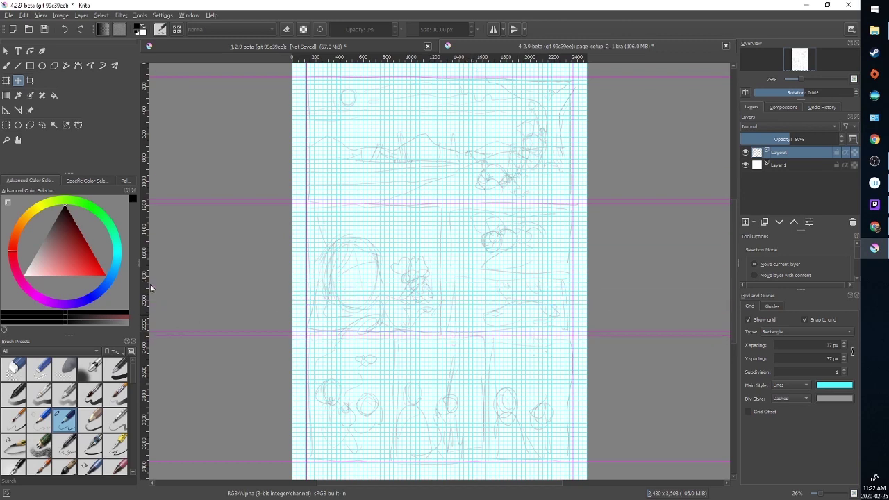
# - Add paired vertical guides for the column gutters plus a middle-row horizontal guide
pyautogui.moveTo(147, 287); pyautogui.dragTo(440, 282)
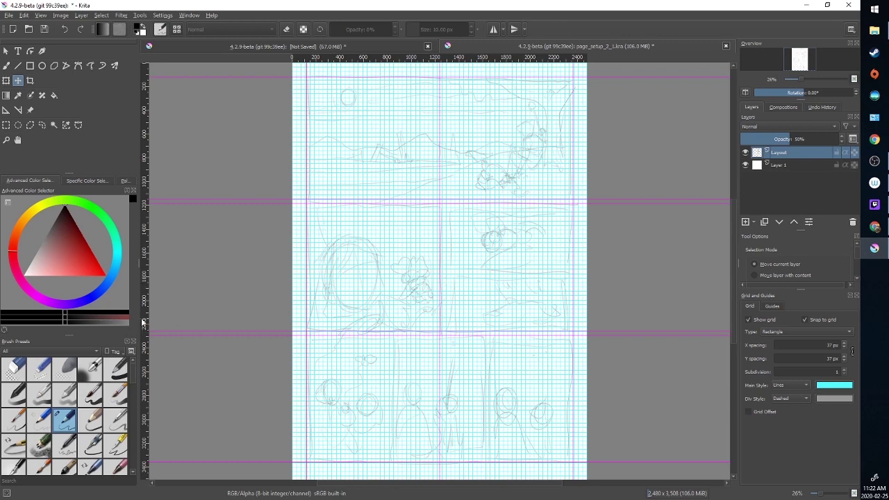
pyautogui.moveTo(146, 322); pyautogui.dragTo(440, 292)
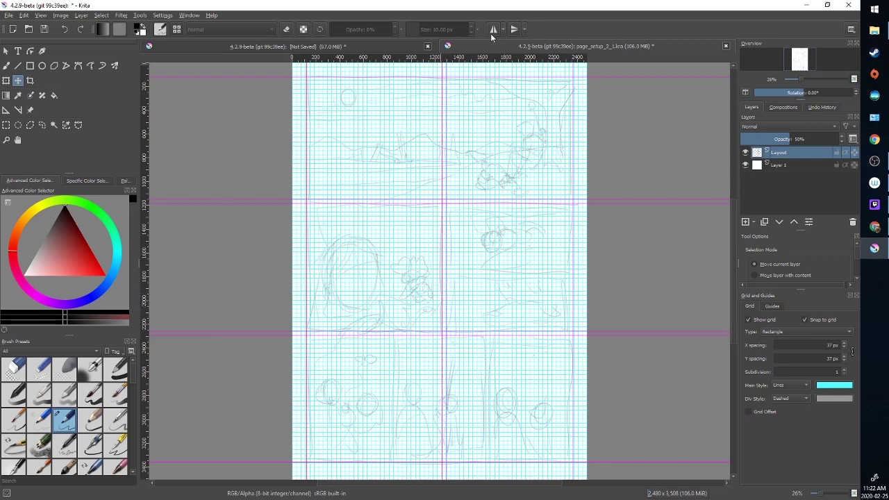
pyautogui.moveTo(146, 283); pyautogui.dragTo(393, 277)
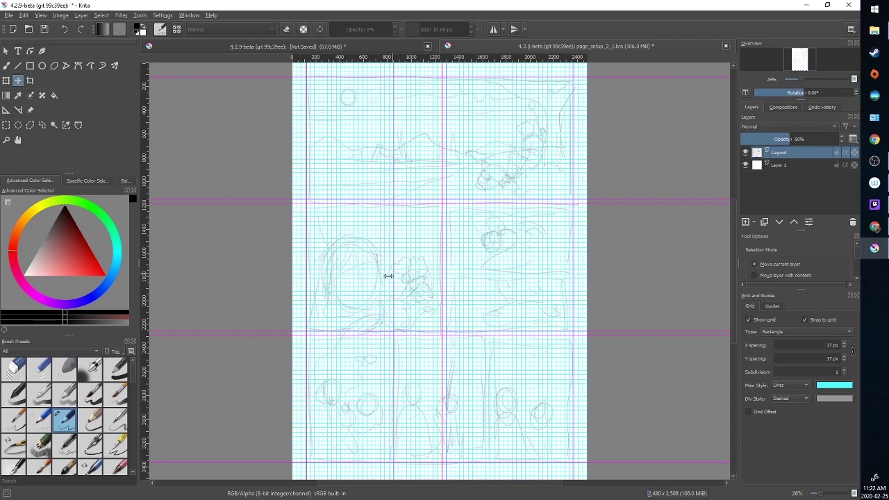
pyautogui.moveTo(144, 334); pyautogui.dragTo(399, 327)
pyautogui.moveTo(147, 360); pyautogui.dragTo(486, 340)
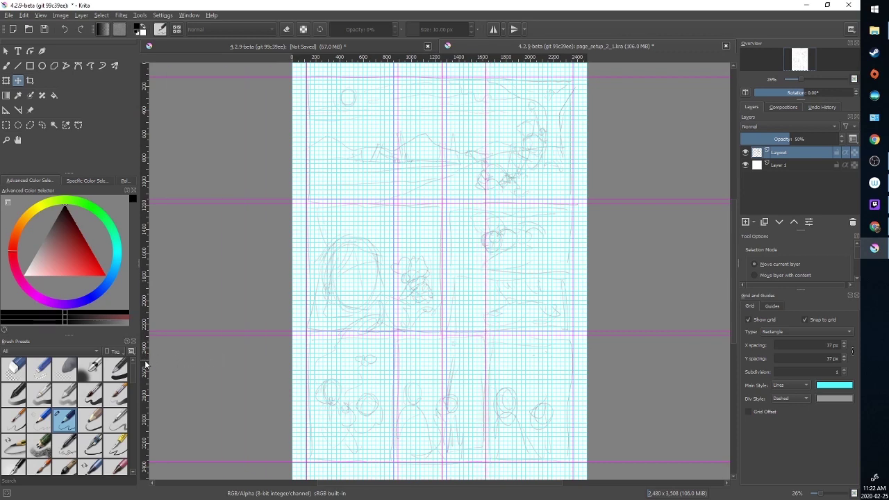
pyautogui.moveTo(146, 363); pyautogui.dragTo(490, 347)
pyautogui.moveTo(524, 59); pyautogui.dragTo(559, 271)
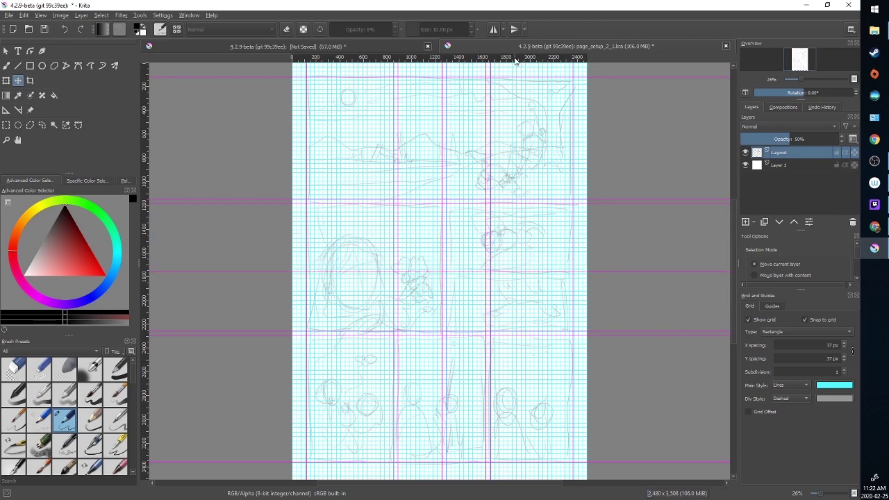
pyautogui.moveTo(514, 61); pyautogui.dragTo(555, 271)
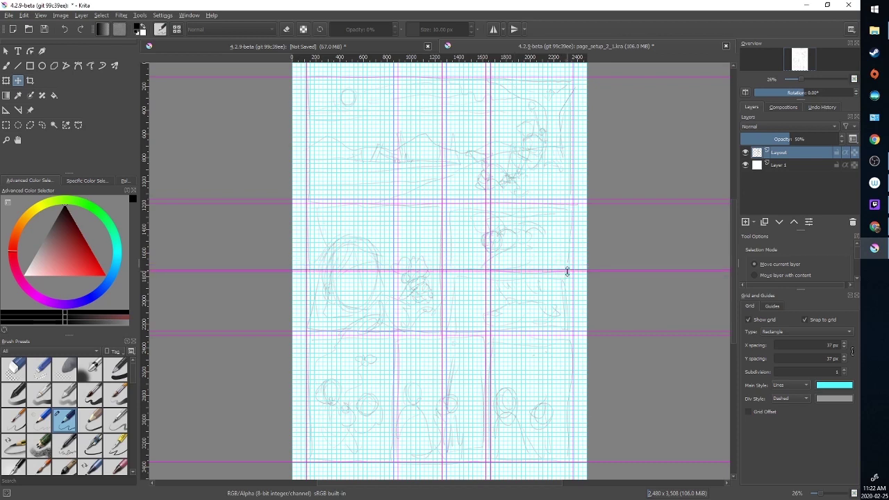
pyautogui.moveTo(567, 271); pyautogui.dragTo(568, 275)
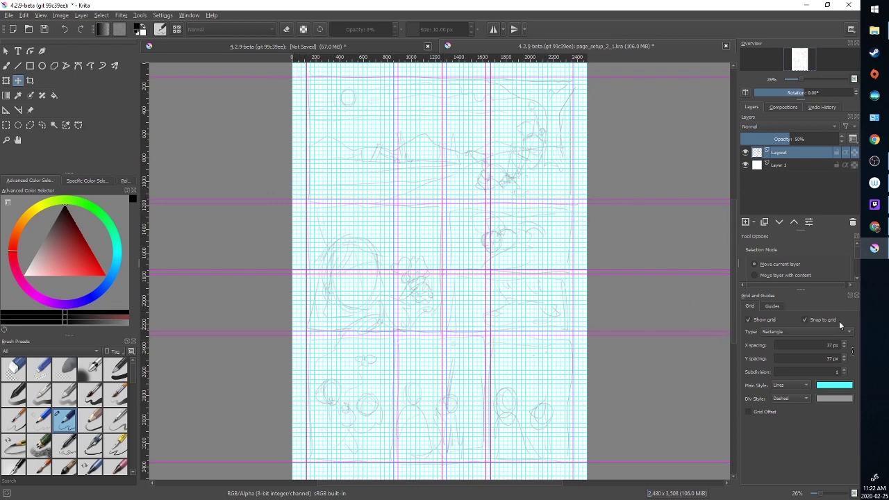
# - Add a new layer above Layout and name it 'Layers'
pyautogui.click(744, 222)
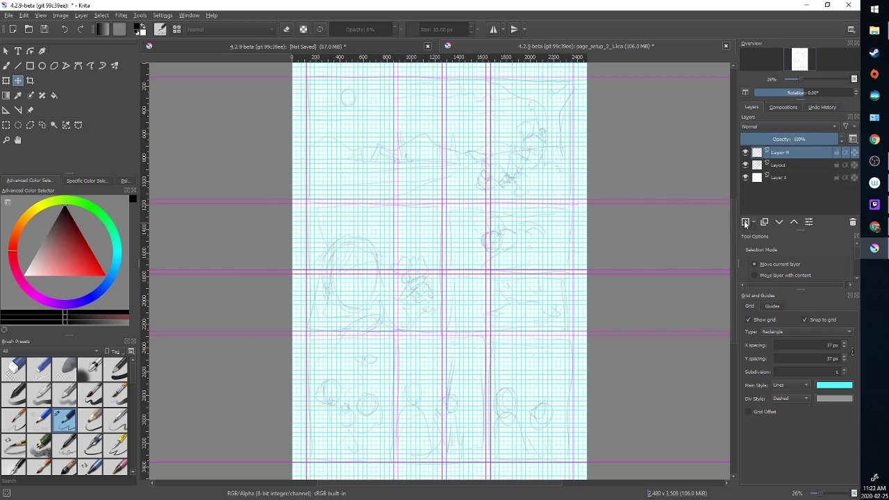
pyautogui.doubleClick(780, 152)
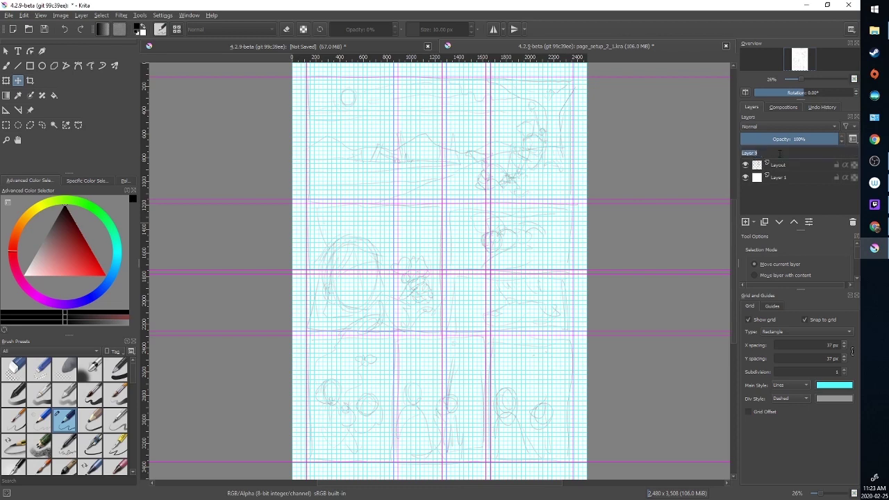
pyautogui.write('La')
pyautogui.press('Return')
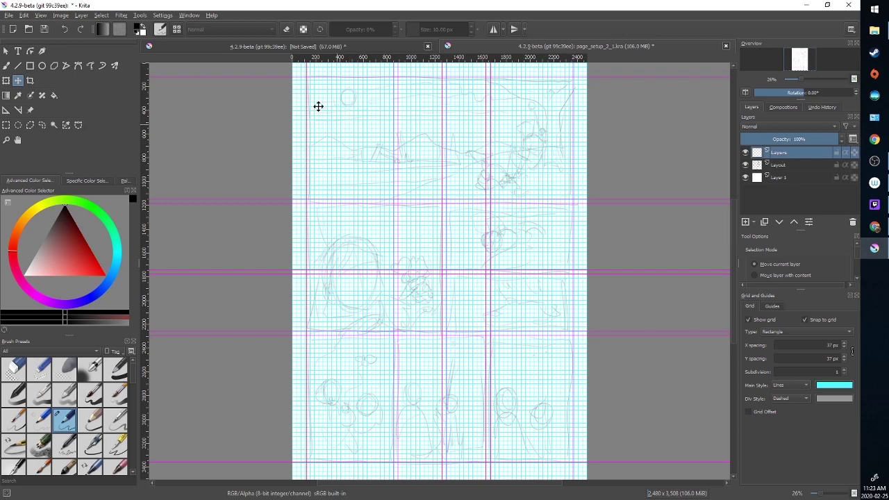
# - Pick the Rectangular Selection tool and hide the cyan grid, keeping the guides visible
pyautogui.click(7, 125)
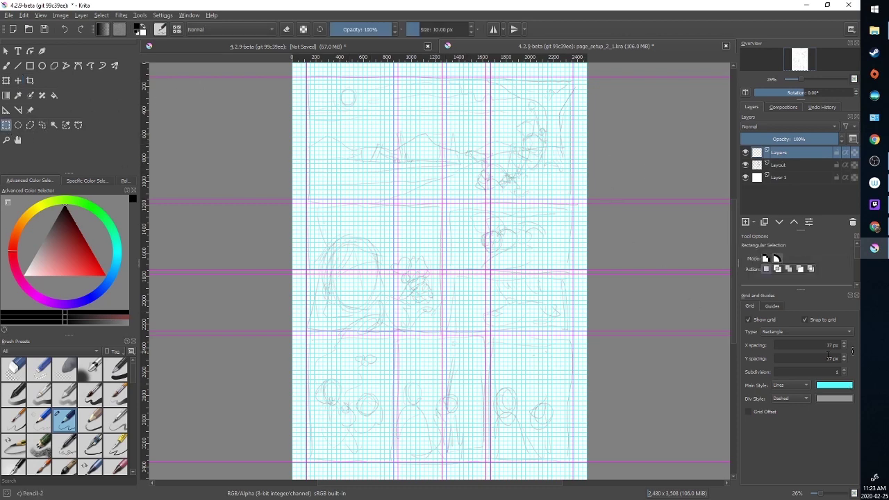
pyautogui.click(772, 306)
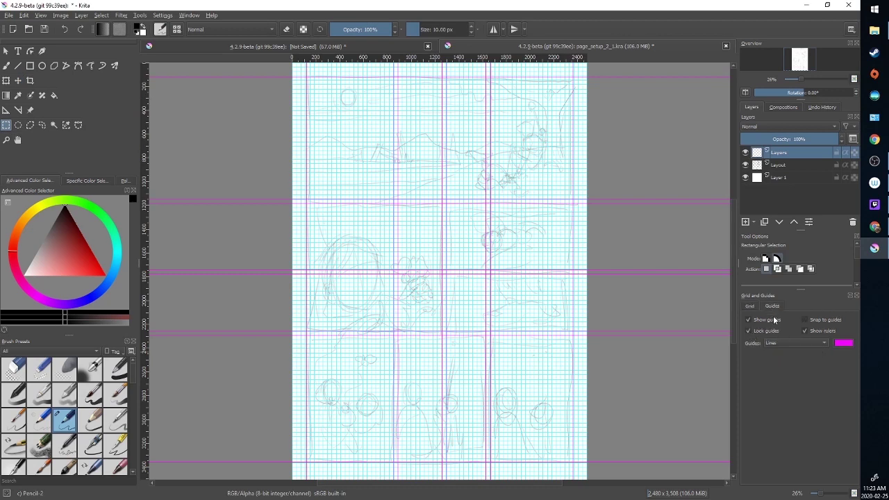
pyautogui.click(749, 306)
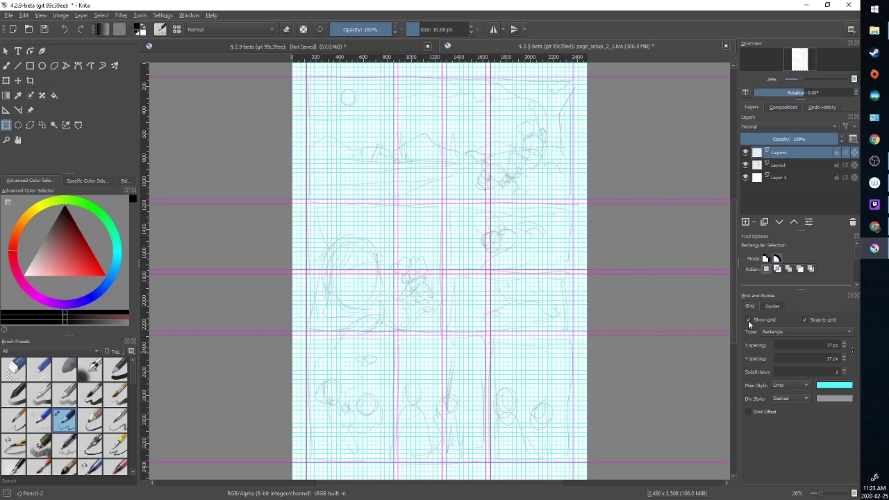
pyautogui.click(748, 320)
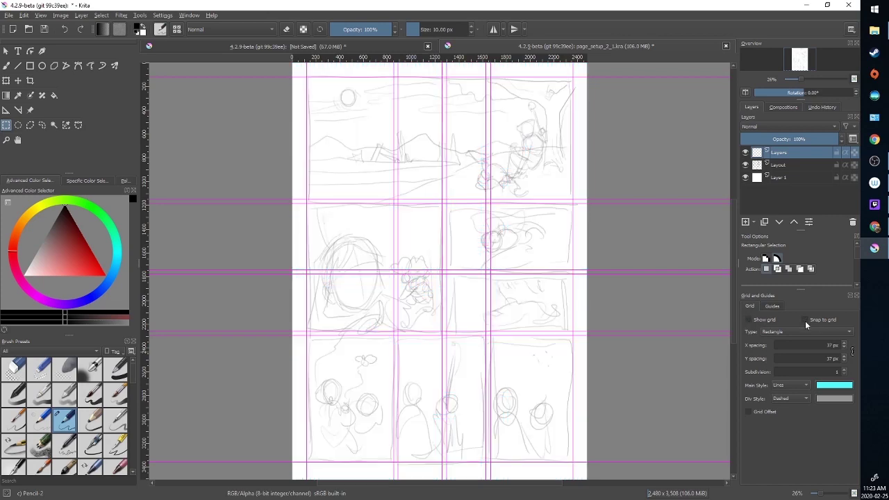
pyautogui.click(770, 306)
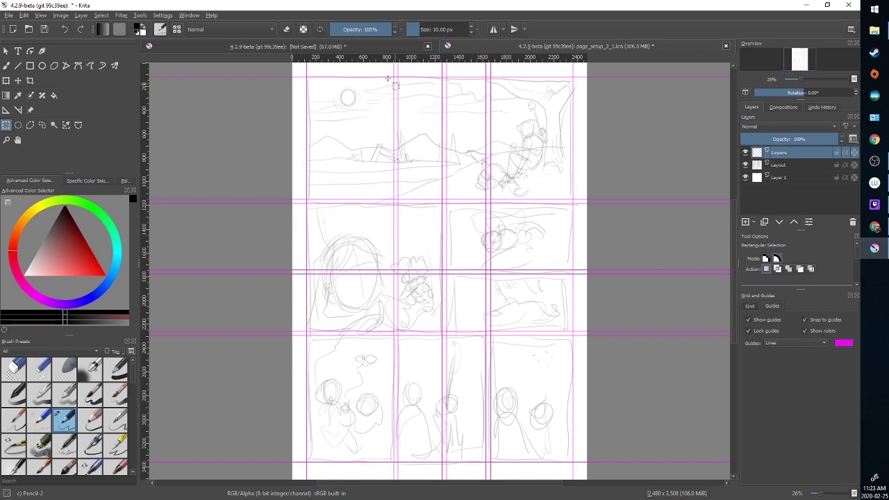
# - Select the top panel's rectangle and fill it with the black foreground colour
pyautogui.moveTo(308, 78)
pyautogui.mouseDown()
pyautogui.moveTo(337, 108)
pyautogui.moveTo(555, 205)
pyautogui.moveTo(573, 199)
pyautogui.mouseUp()
pyautogui.click(24, 15)
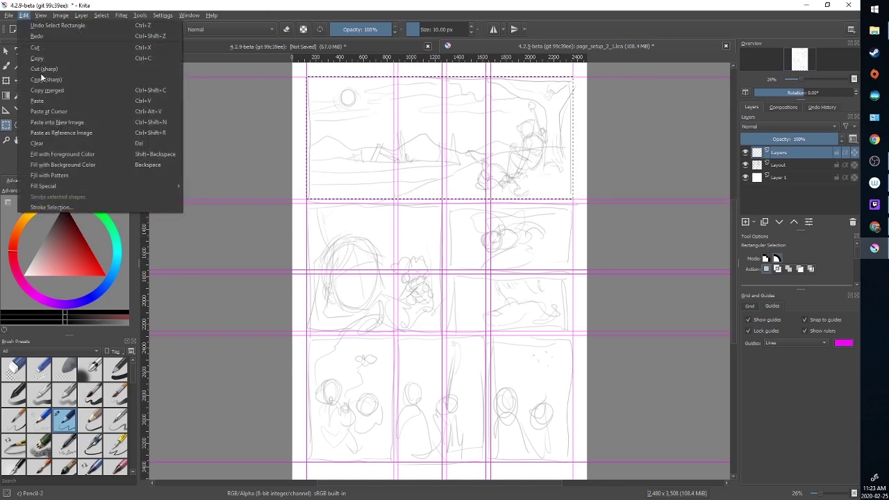
pyautogui.click(66, 156)
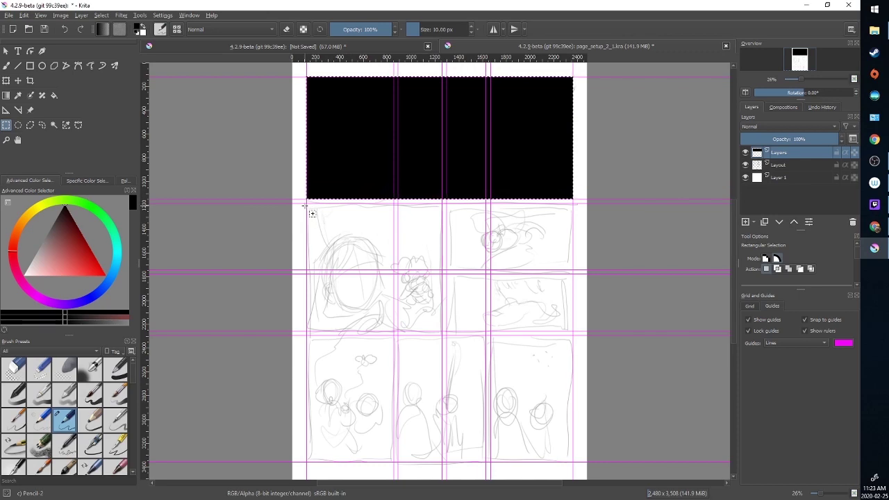
# - Select the six remaining panels together and fill them solid black, leaving white gutters
pyautogui.moveTo(316, 218); pyautogui.dragTo(446, 338)
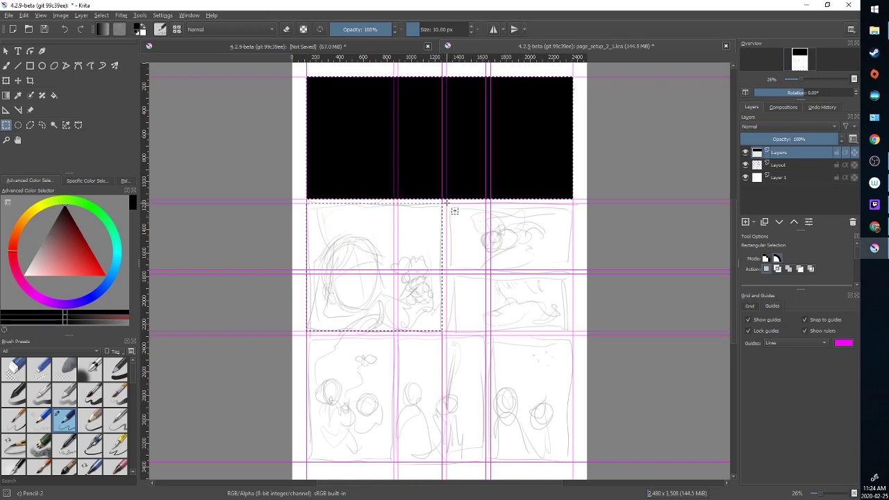
pyautogui.moveTo(446, 203); pyautogui.dragTo(581, 271)
pyautogui.moveTo(545, 306); pyautogui.dragTo(452, 339)
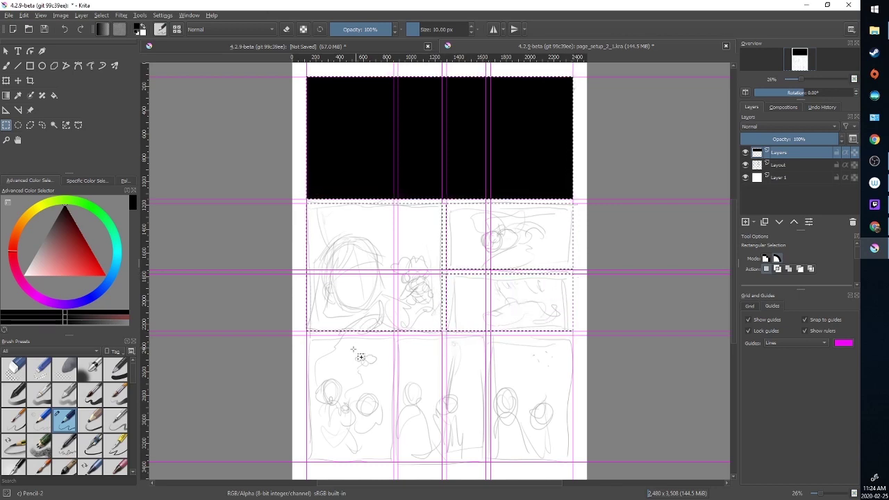
pyautogui.moveTo(314, 355); pyautogui.dragTo(399, 468)
pyautogui.moveTo(420, 370); pyautogui.dragTo(493, 468)
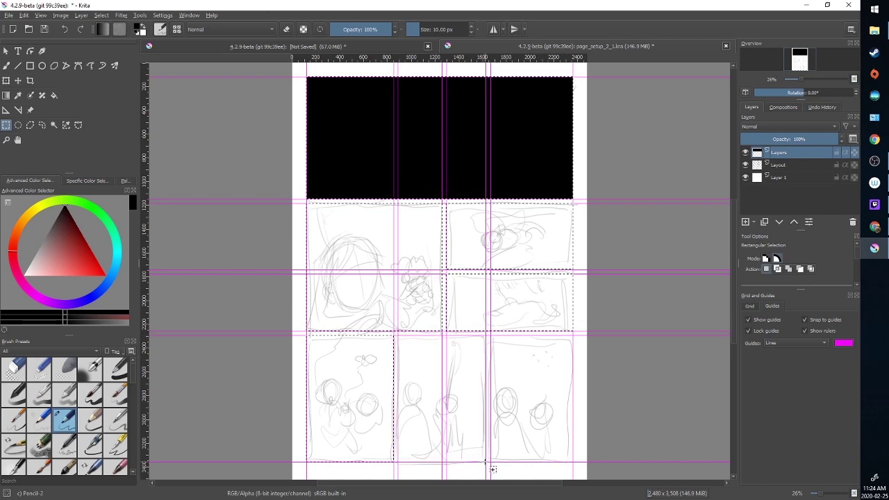
pyautogui.moveTo(505, 361); pyautogui.dragTo(571, 463)
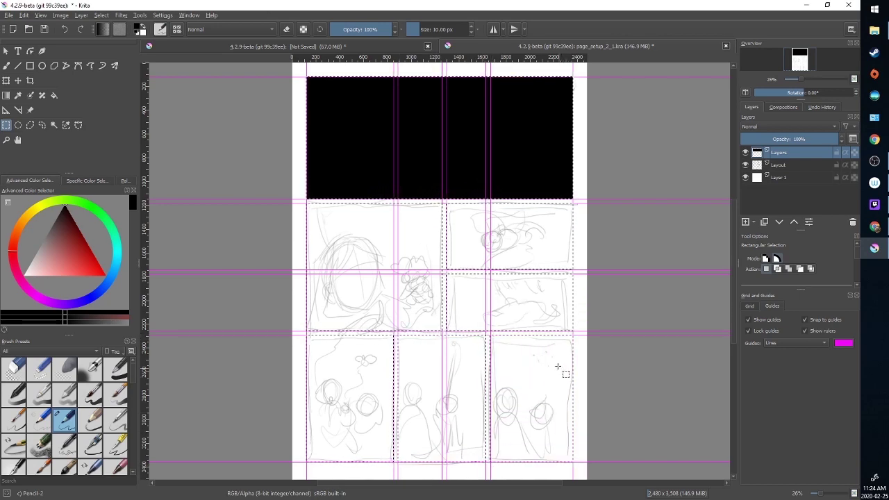
pyautogui.hotkey('shift', 'BackSpace')
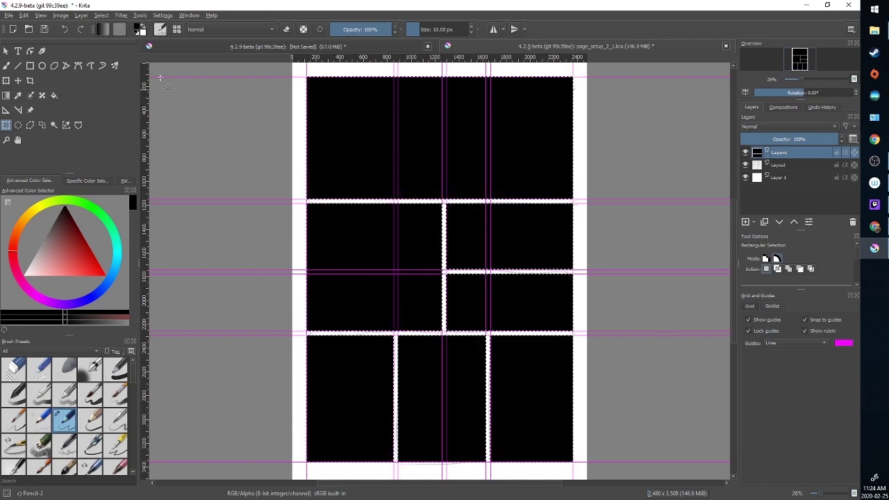
# - Shrink the panel selection by 10 px and delete the black inside, leaving thin borders
pyautogui.click(102, 16)
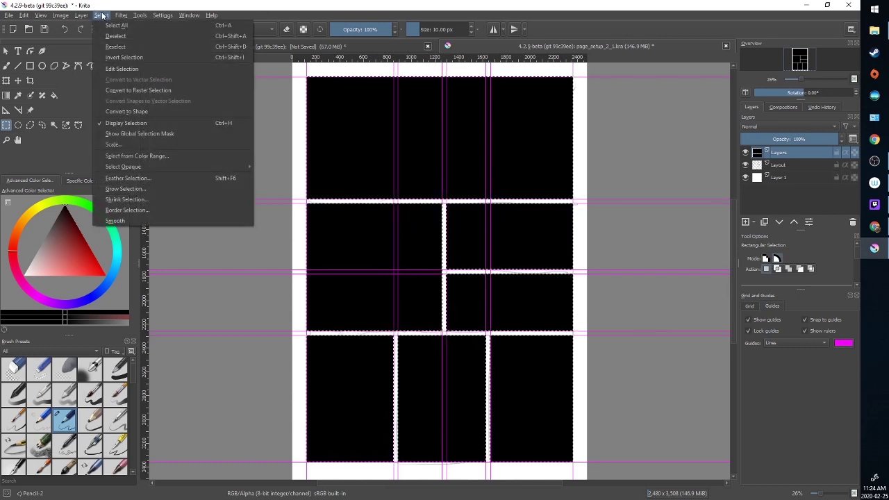
pyautogui.click(132, 199)
pyautogui.write('10')
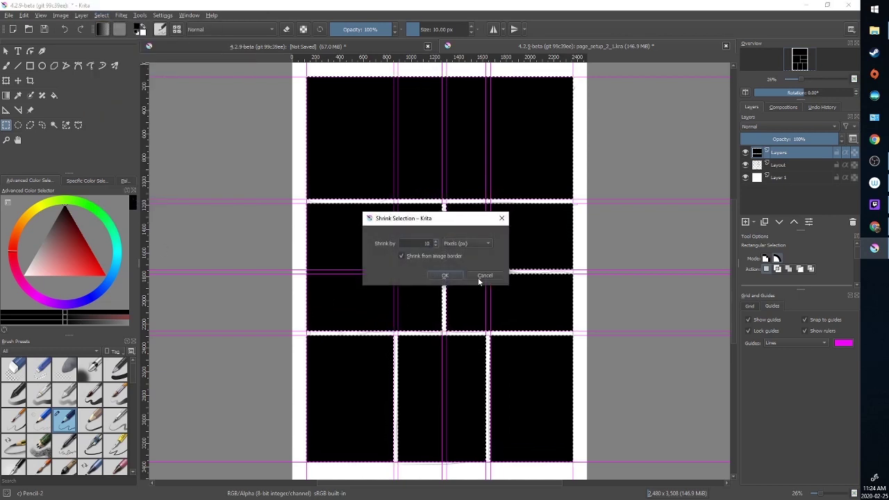
pyautogui.click(479, 276)
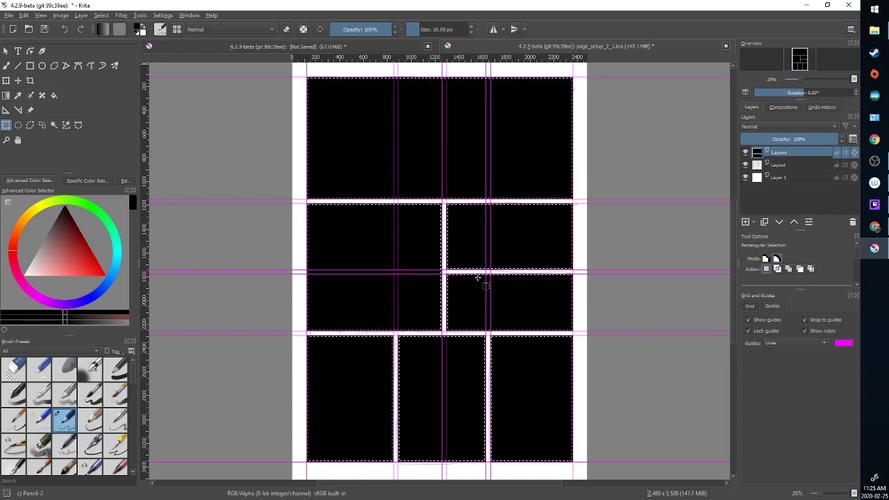
pyautogui.press('Delete')
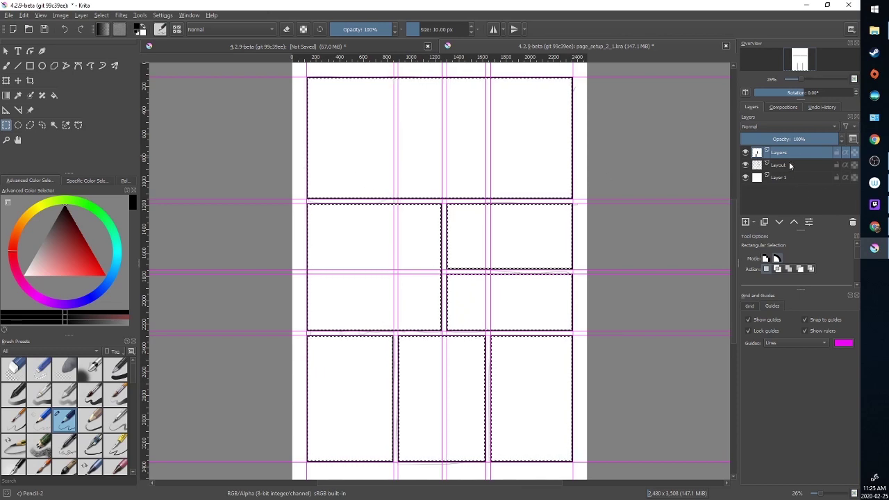
# - Add a new layer named 'Panels' and move it just below the Layout layer
pyautogui.moveTo(767, 172)
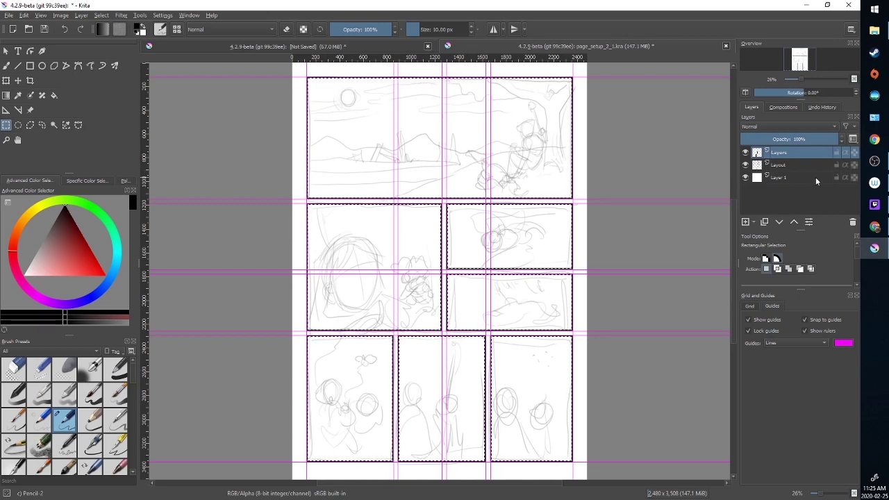
pyautogui.click(745, 220)
pyautogui.moveTo(786, 153); pyautogui.dragTo(790, 182)
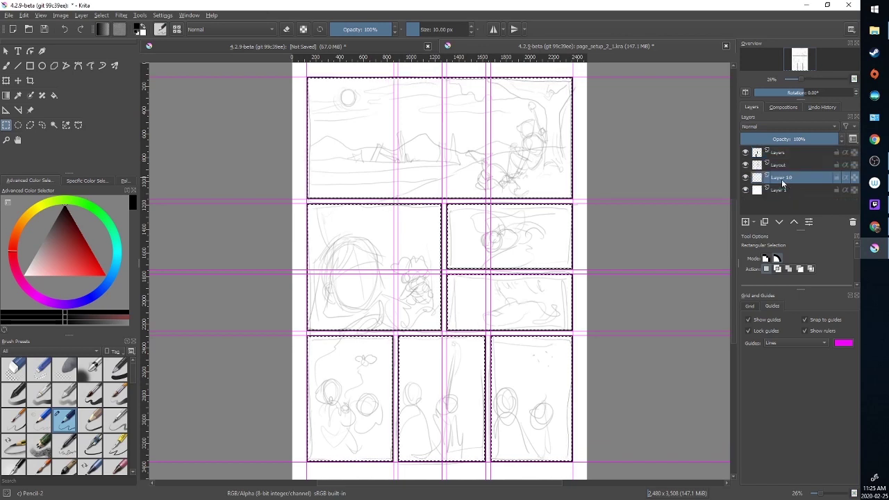
pyautogui.doubleClick(781, 178)
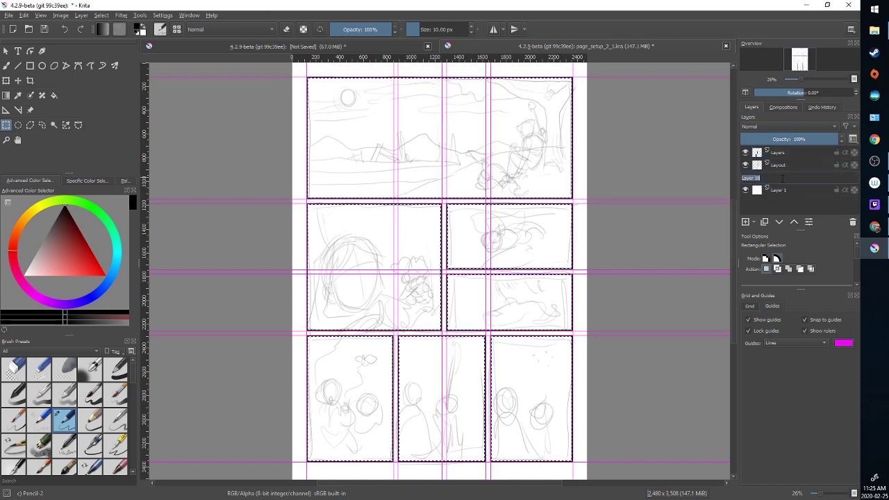
pyautogui.write('Panels')
pyautogui.press('Return')
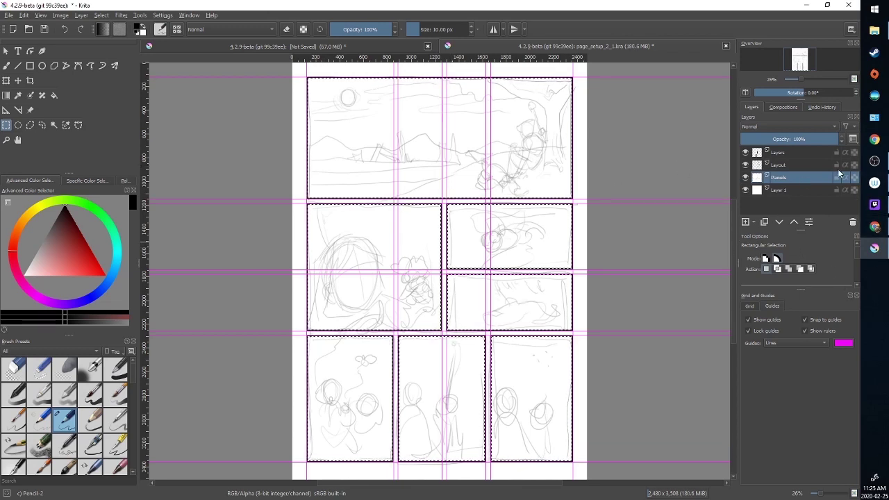
# - Turn on Inherit Alpha for Layout, then group Layout and Panels with Ctrl+G
pyautogui.click(781, 165)
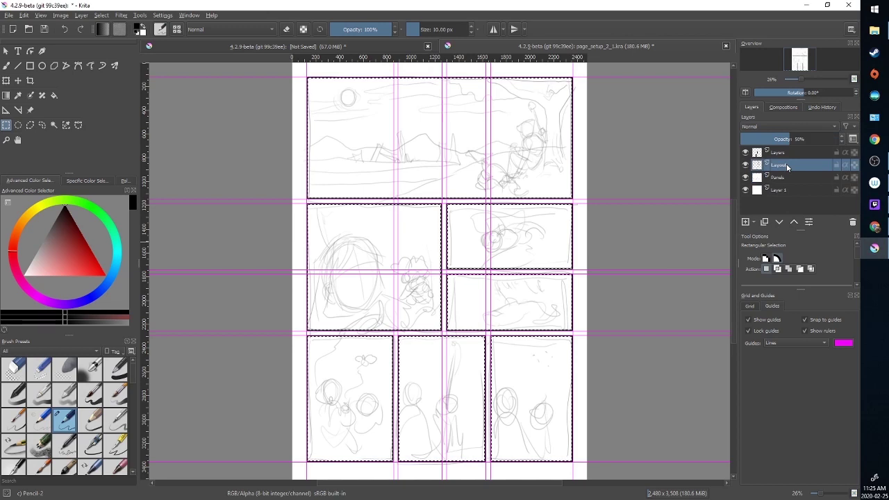
pyautogui.click(845, 166)
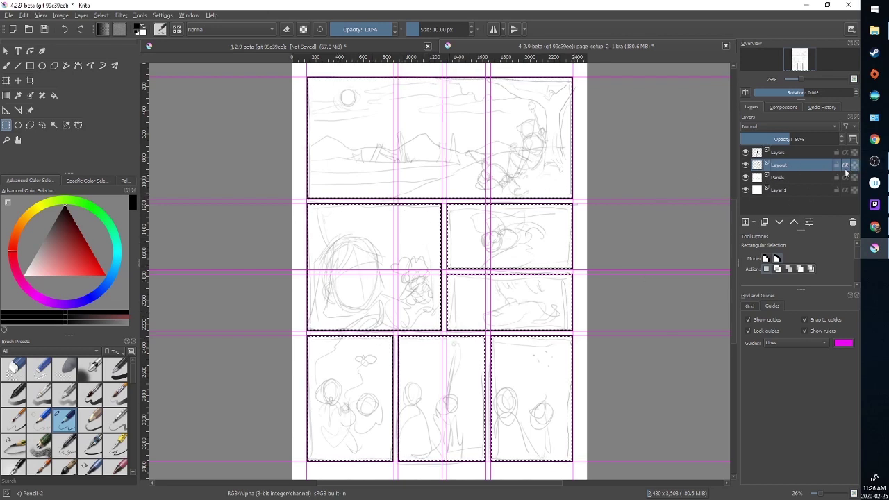
pyautogui.keyDown('ctrl'); pyautogui.click(783, 177); pyautogui.keyUp('ctrl')
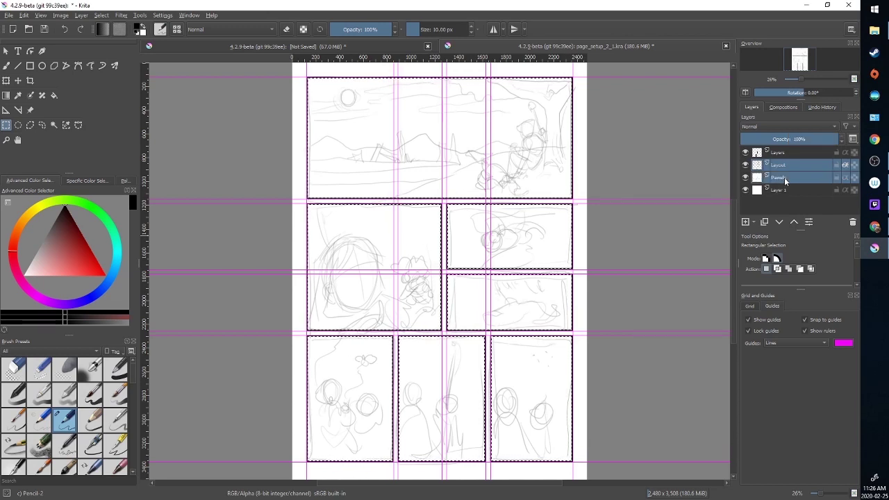
pyautogui.hotkey('ctrl', 'g')
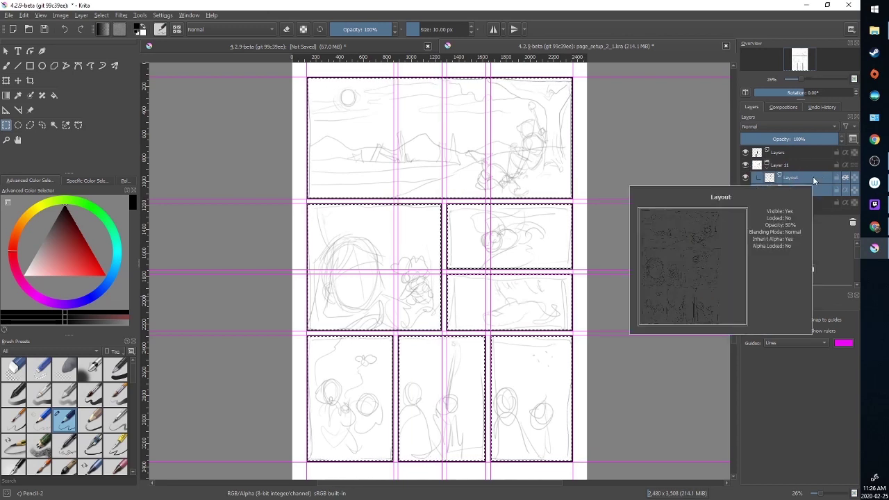
pyautogui.moveTo(824, 187)
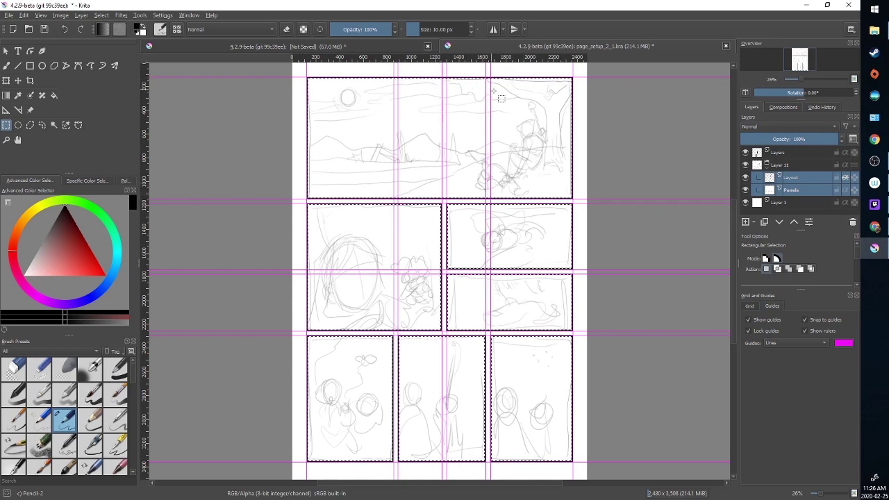
# - With the Layout layer selected and the Move tool active, drag the interior vertical guides off the page
pyautogui.click(799, 177)
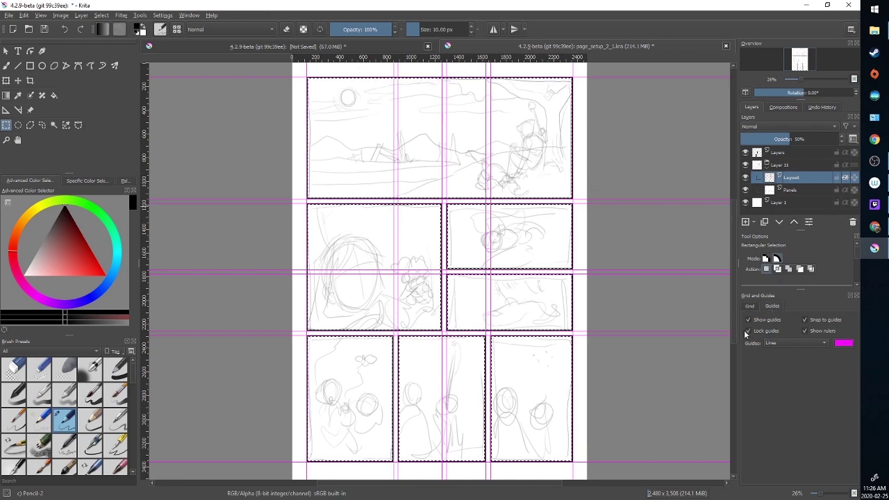
pyautogui.press('t')
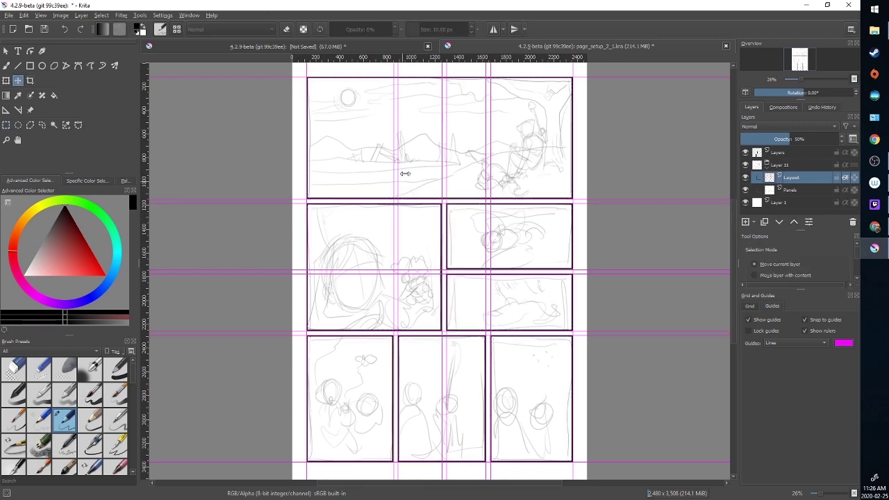
pyautogui.moveTo(405, 169); pyautogui.dragTo(145, 174)
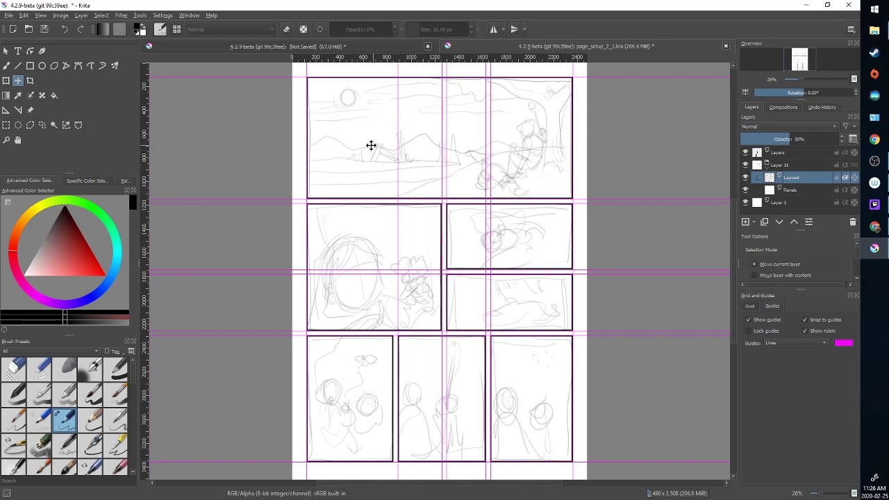
pyautogui.moveTo(397, 151); pyautogui.dragTo(146, 151)
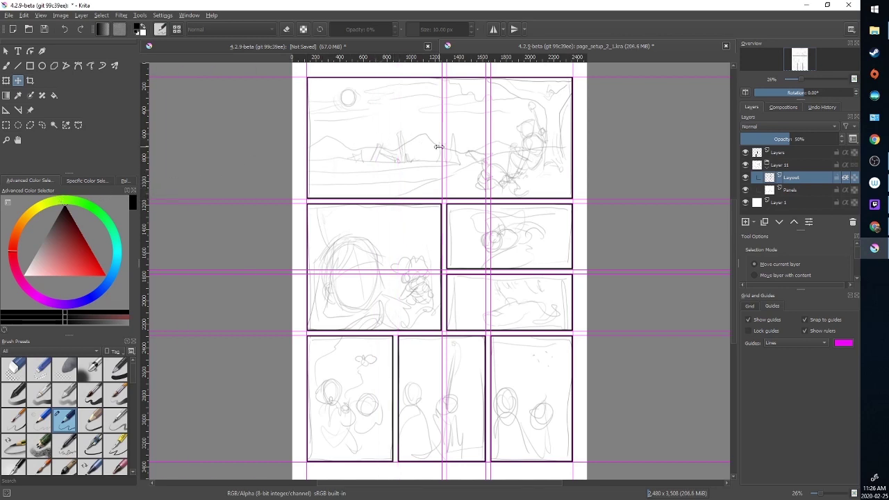
pyautogui.moveTo(440, 147); pyautogui.dragTo(421, 141)
pyautogui.moveTo(491, 153); pyautogui.dragTo(24, 251)
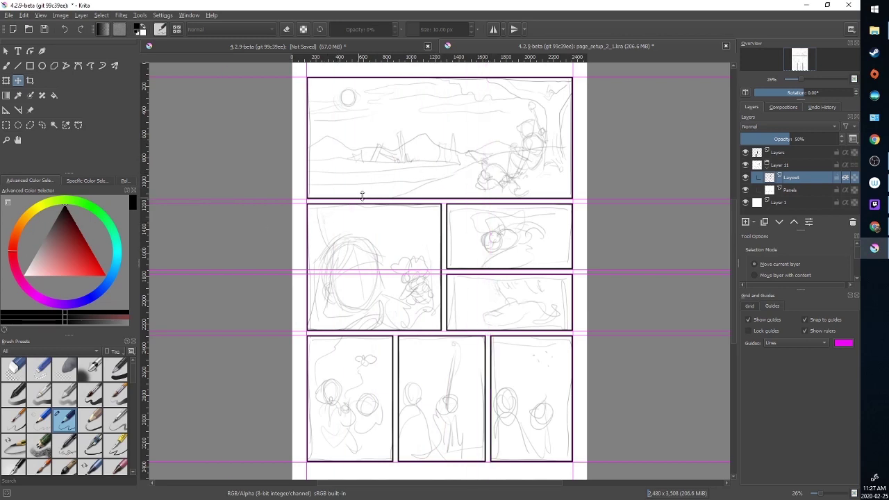
# - Drag the interior horizontal guides between the panel rows off onto the top ruler
pyautogui.moveTo(361, 195); pyautogui.dragTo(354, 60)
pyautogui.moveTo(416, 202); pyautogui.dragTo(427, 60)
pyautogui.moveTo(463, 271); pyautogui.dragTo(441, 53)
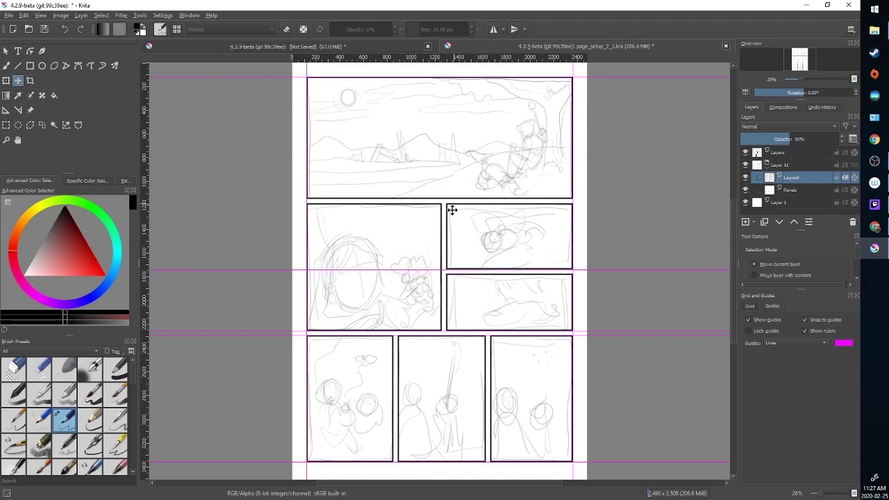
pyautogui.moveTo(453, 270); pyautogui.dragTo(444, 56)
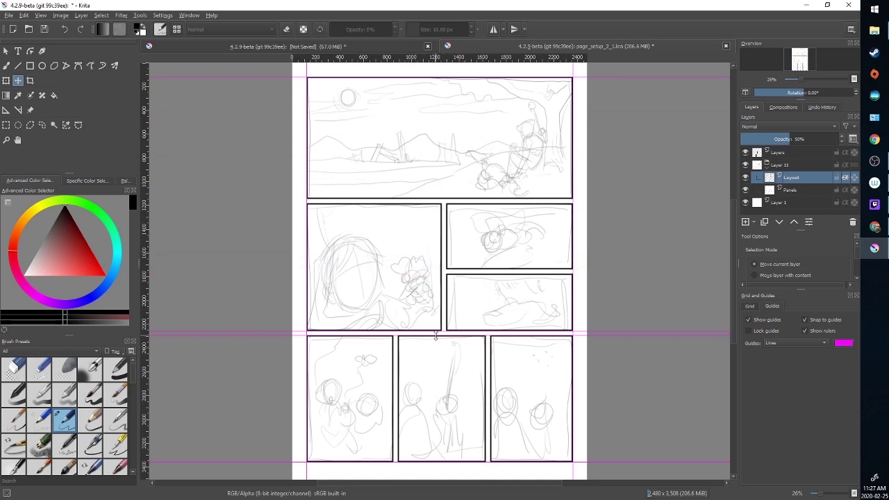
pyautogui.moveTo(437, 333); pyautogui.dragTo(431, 56)
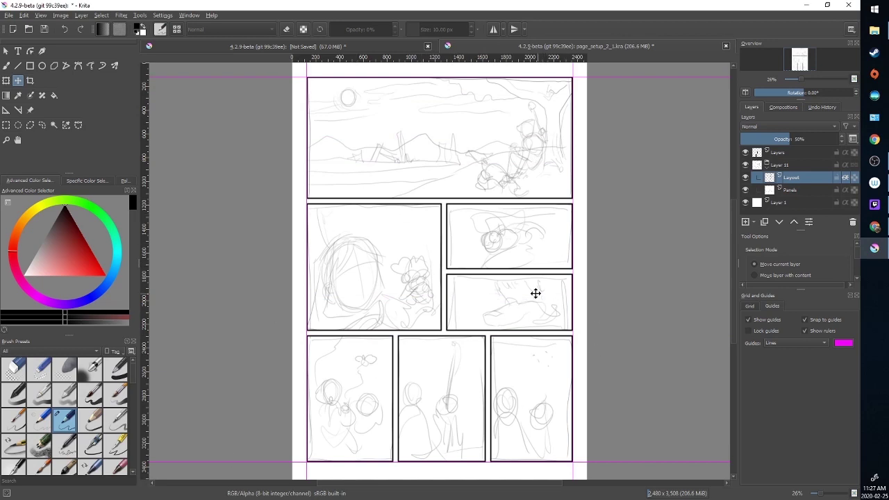
# - Disable Snap to guides and rename the top border layer to 'Panel Borders'
pyautogui.click(805, 320)
pyautogui.doubleClick(776, 153)
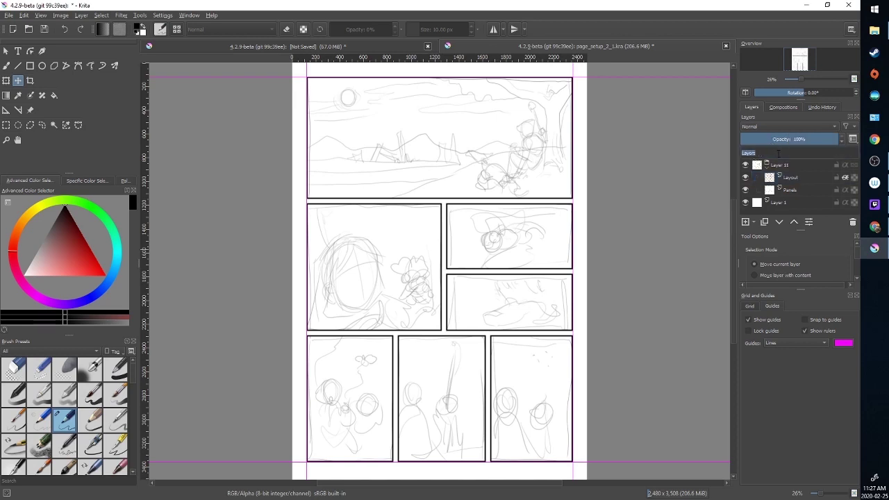
pyautogui.write('Panel Bord')
pyautogui.press('Return')
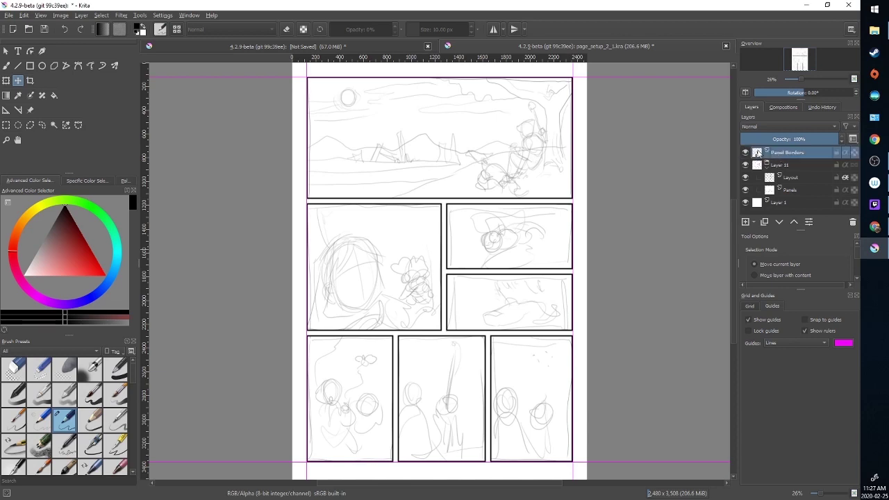
# - Toggle the Panel Borders layer's visibility to check the outlines, ending with it visible
pyautogui.click(747, 154)
pyautogui.click(747, 154)
pyautogui.click(747, 154)
pyautogui.click(747, 154)
pyautogui.click(747, 153)
pyautogui.click(747, 153)
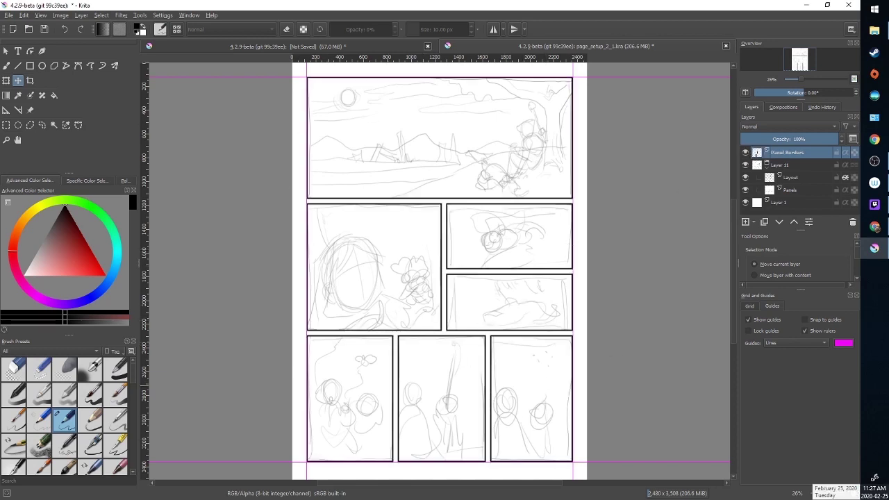